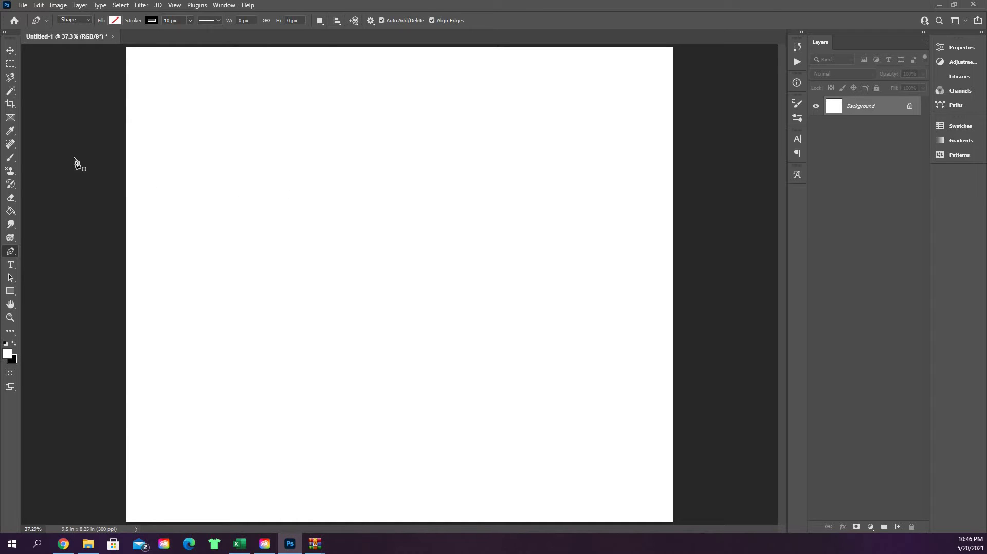
- Draw a closed wavy outline about 1148 × 557 px in the upper part of the canvas with the Pen tool
left_click(15, 161)
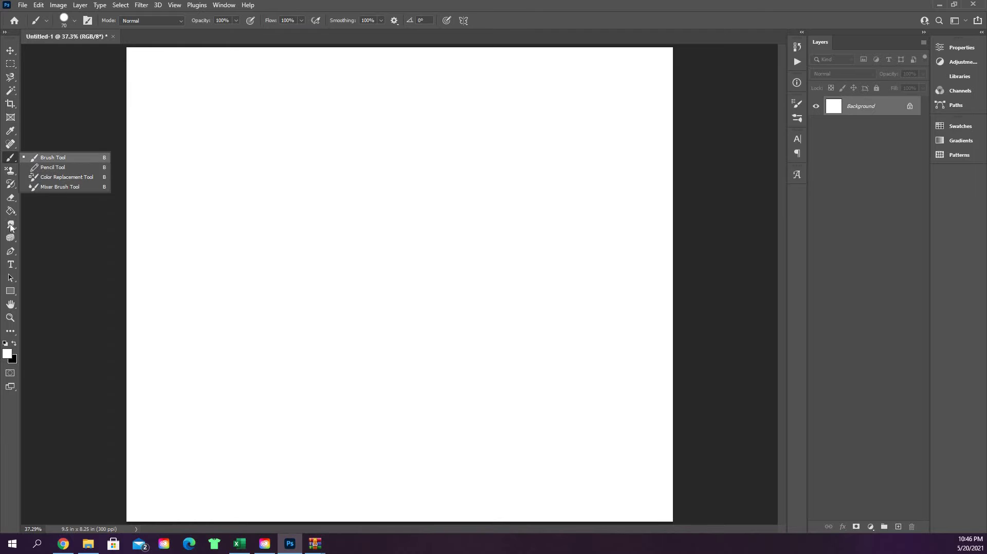
left_click(11, 253)
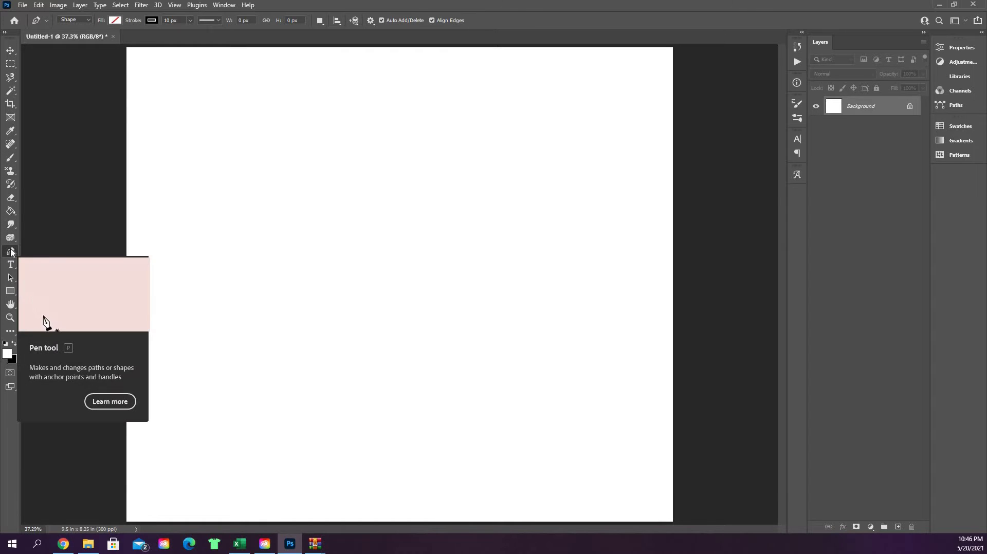
right_click(12, 252)
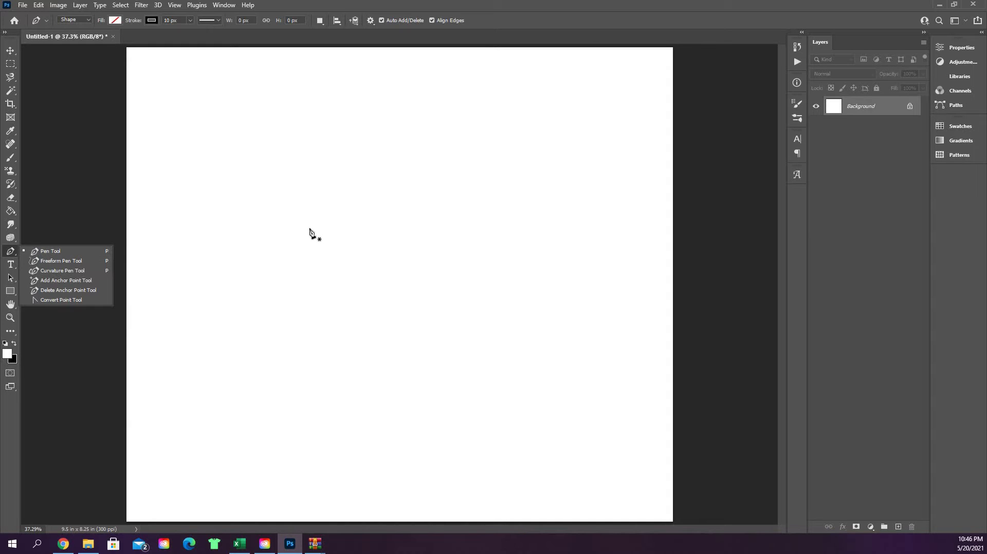
left_click(225, 220)
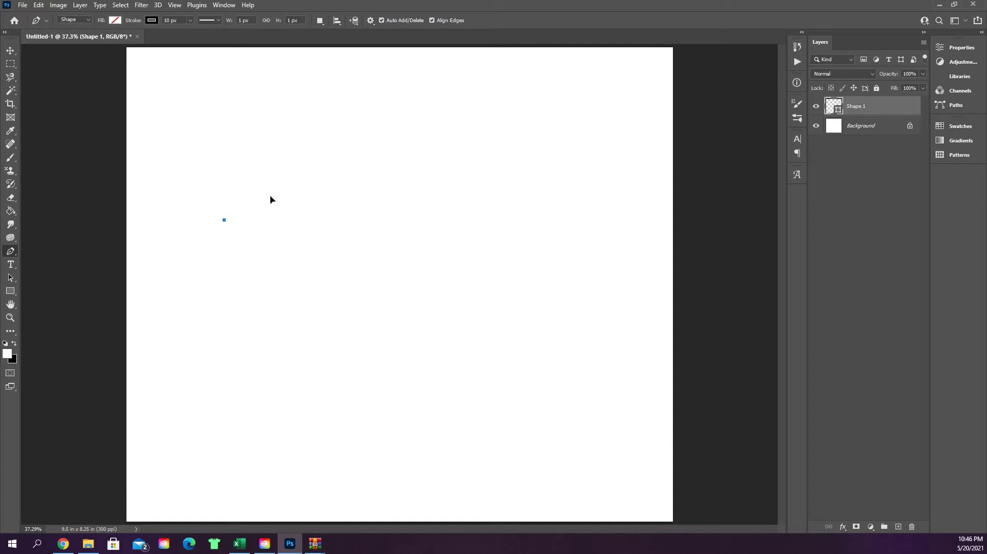
left_click_drag(256, 205, 272, 197)
left_click(299, 192)
left_click(331, 195)
left_click(355, 184)
left_click(369, 168)
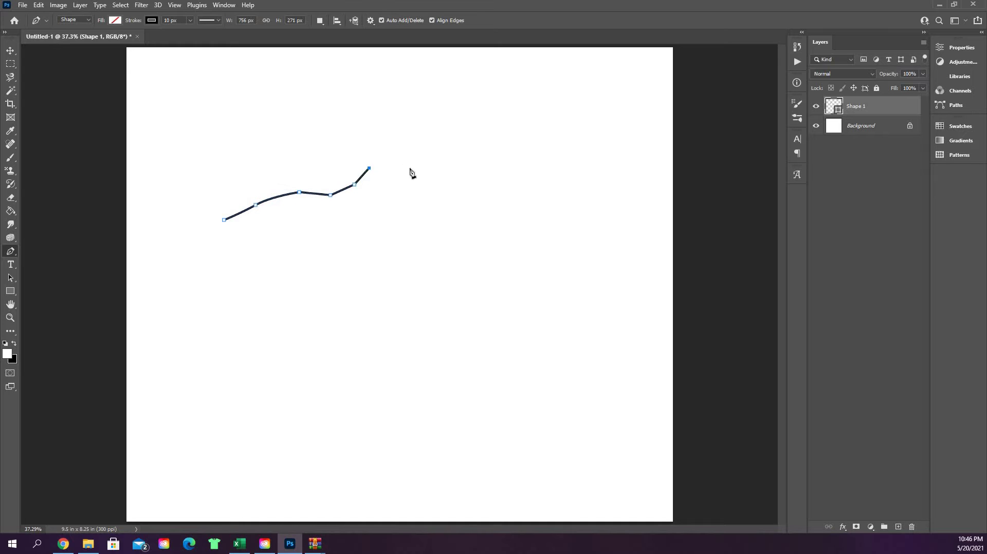
left_click(397, 161)
left_click(424, 172)
left_click(433, 182)
left_click(440, 199)
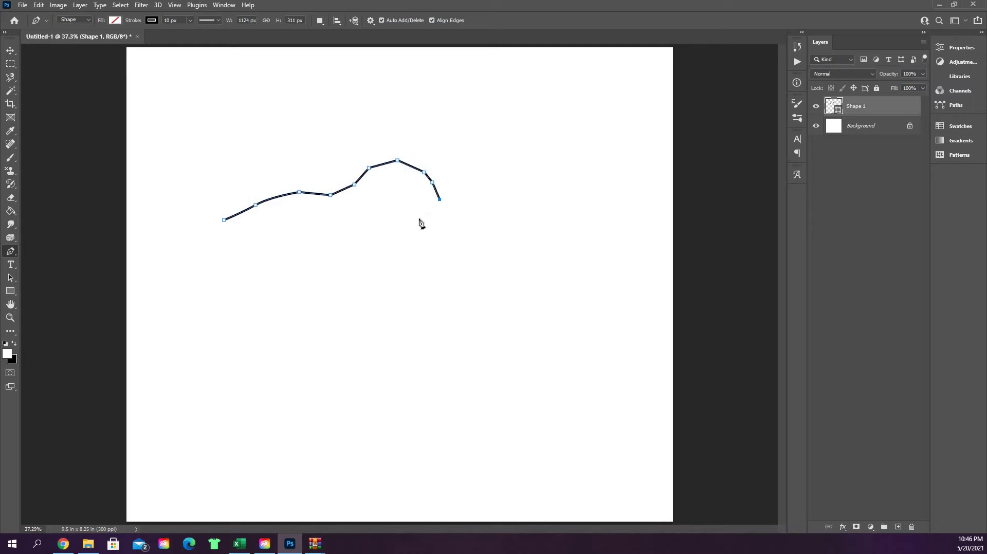
left_click(433, 213)
left_click(414, 221)
left_click(399, 238)
left_click_drag(336, 262, 265, 292)
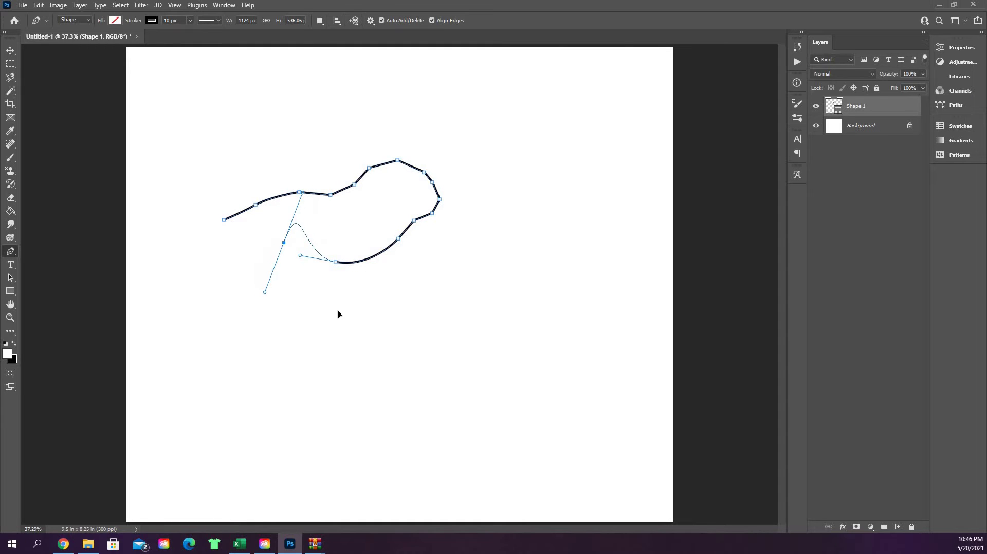
left_click_drag(338, 314, 224, 268)
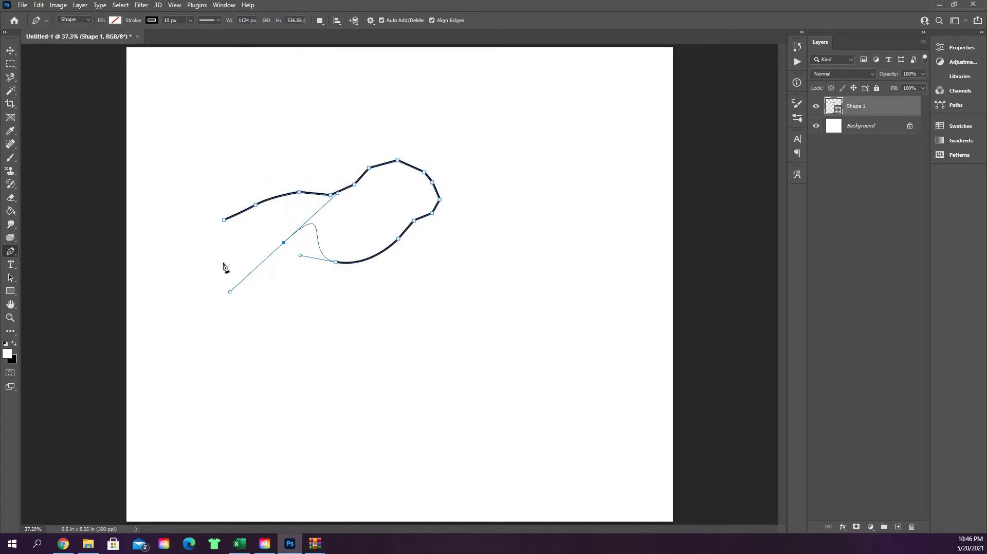
left_click(219, 252)
left_click(221, 238)
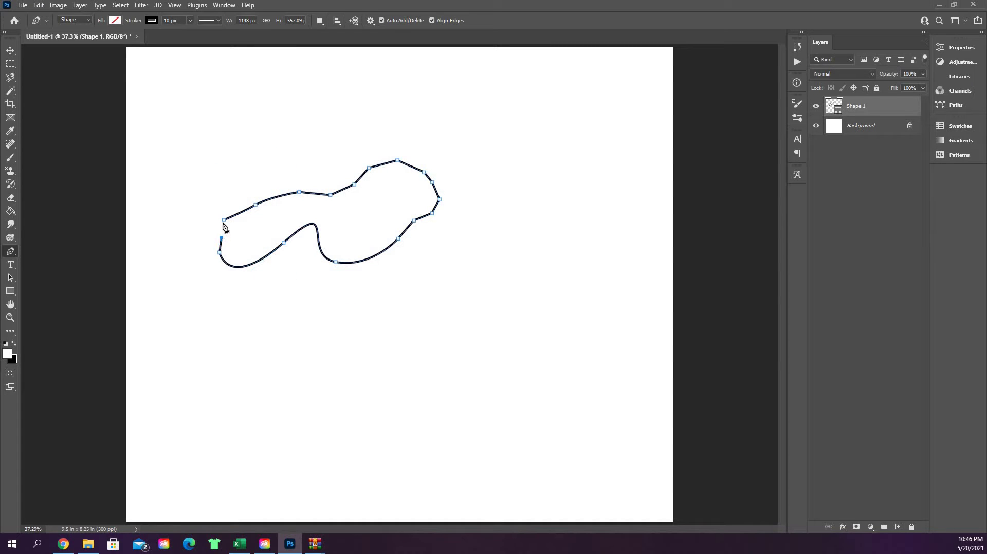
left_click(225, 225)
- Deselect the path, then move the Shape 1 outline a little to the right on the canvas
left_click(863, 127)
left_click(12, 52)
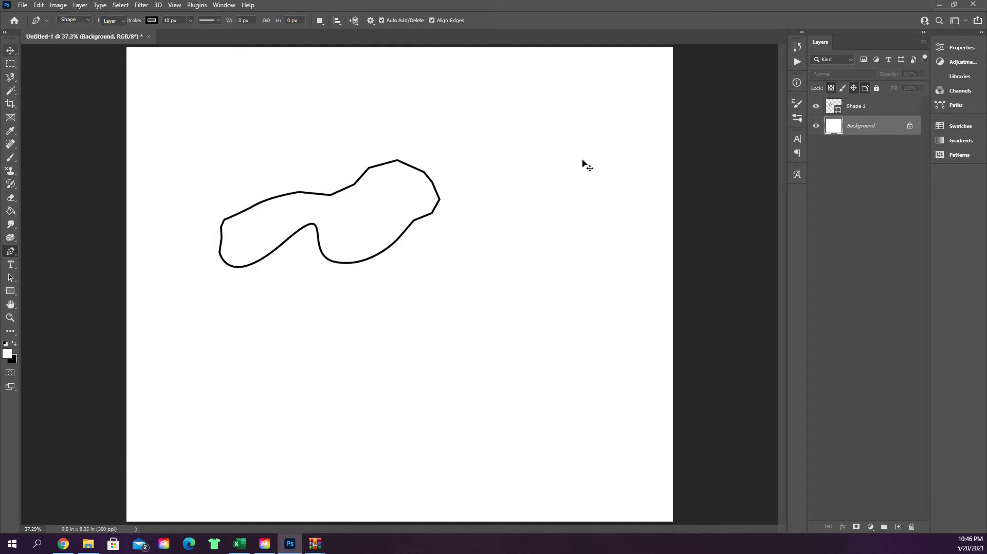
left_click(857, 111)
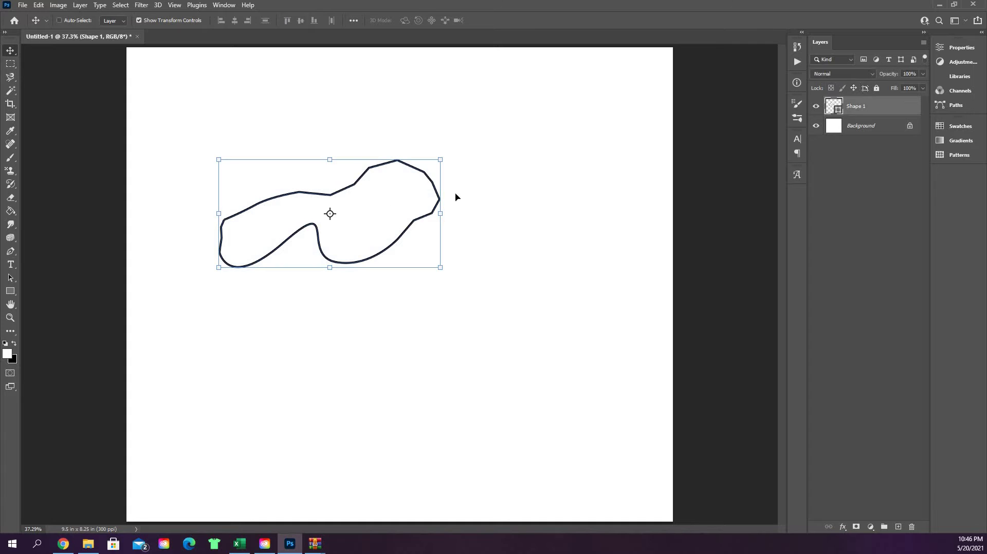
left_click_drag(319, 197, 451, 215)
key("ctrl+z")
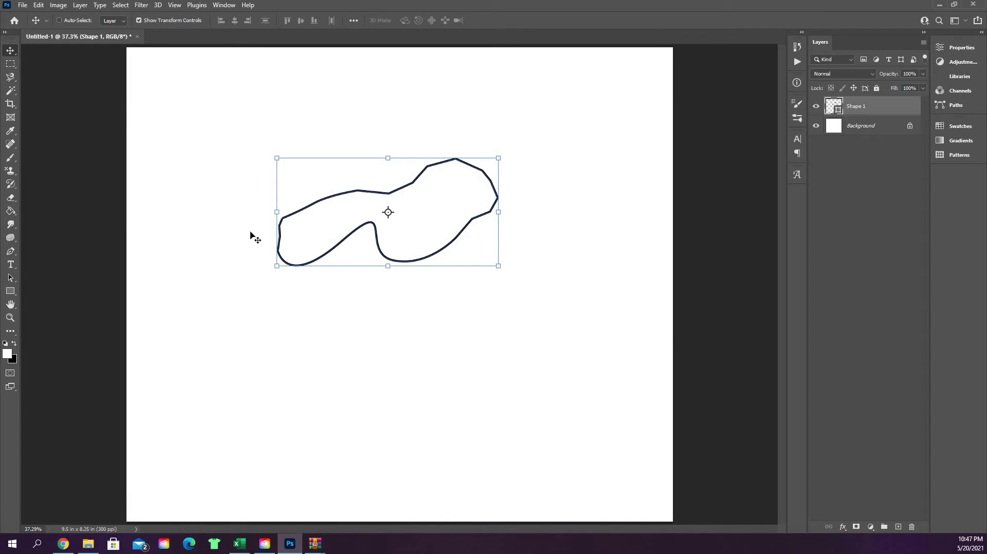
- Draw a closed freehand shape about 1249 × 739 px below the first outline with the Freeform Pen tool
left_click(10, 253)
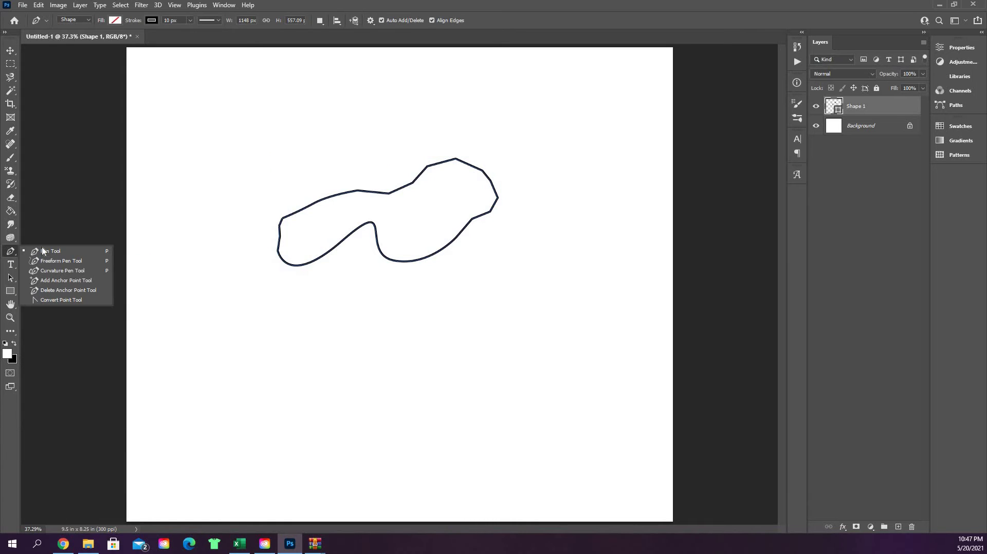
left_click(63, 262)
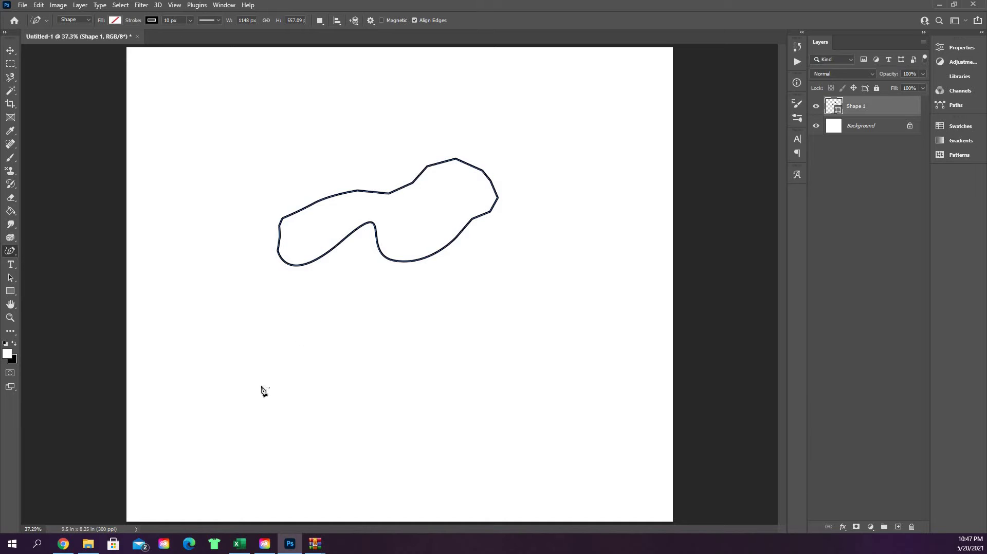
mouse_move(276, 365)
left_mouse_down()
mouse_move(296, 326)
mouse_move(332, 316)
mouse_move(400, 321)
mouse_move(436, 292)
mouse_move(467, 303)
mouse_move(473, 328)
mouse_move(460, 357)
mouse_move(428, 362)
mouse_move(462, 423)
left_mouse_up()
mouse_move(311, 406)
left_mouse_down()
mouse_move(273, 404)
mouse_move(249, 392)
mouse_move(259, 373)
left_mouse_up()
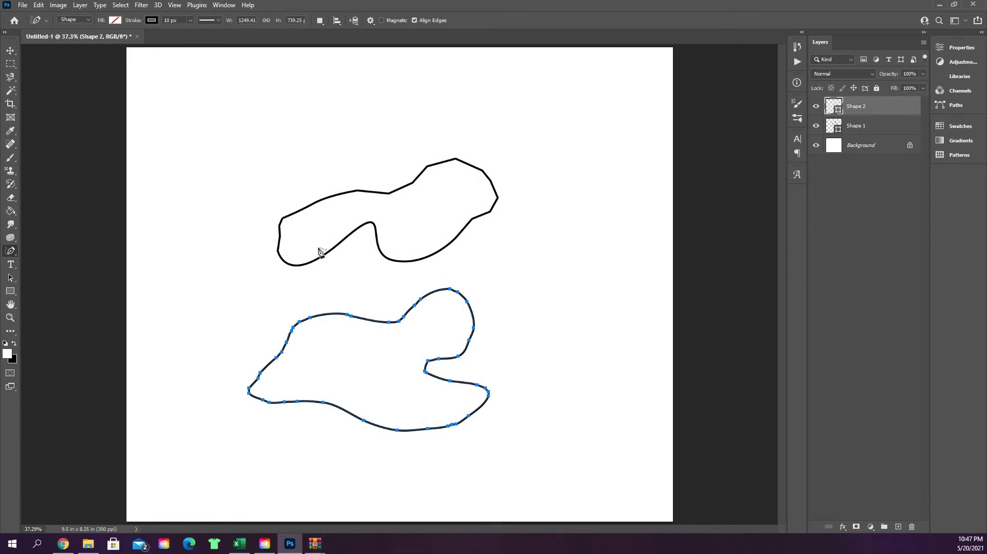
- Move the Shape 2 outline slightly up and to the right, just beneath the first outline
key("v")
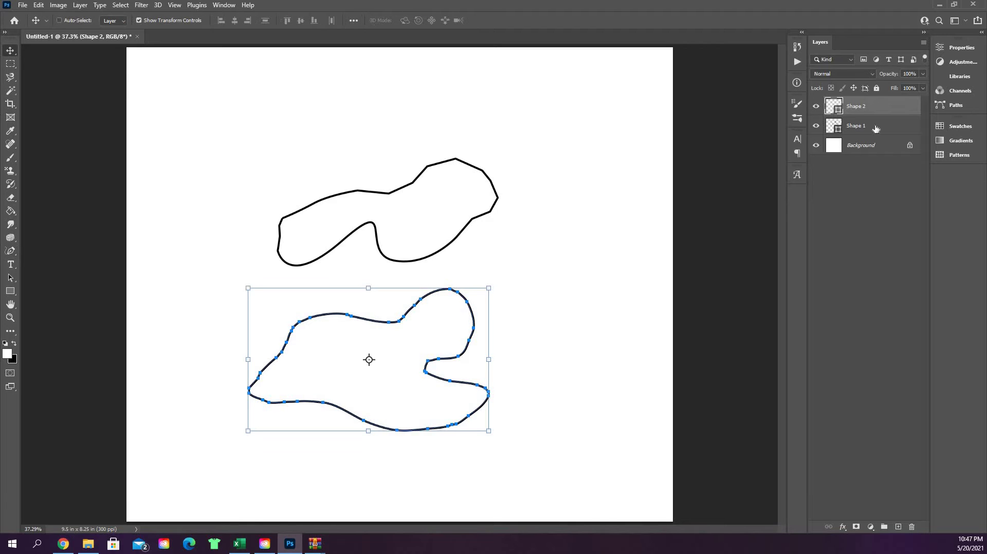
left_click(419, 348, "ctrl")
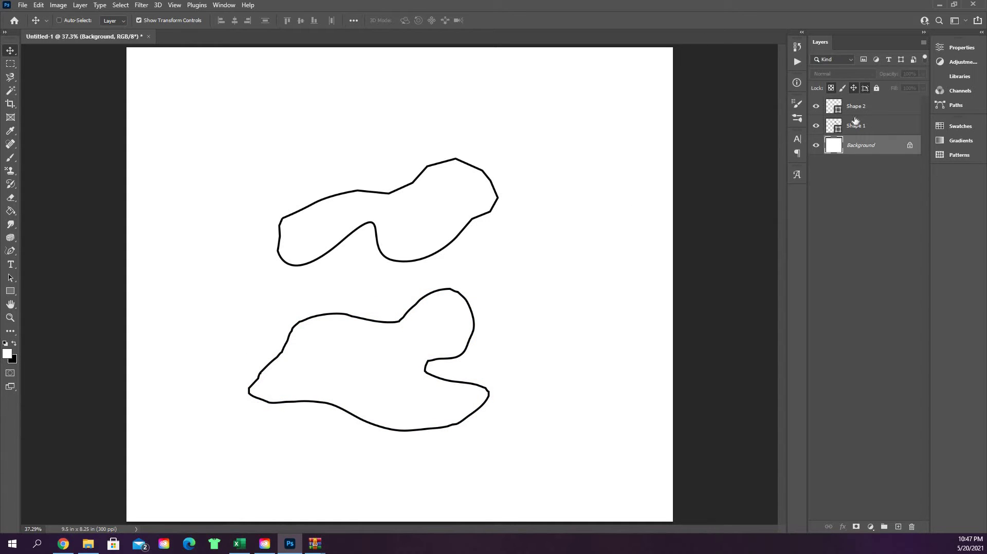
left_click(415, 346, "ctrl")
mouse_move(415, 346)
left_mouse_down()
mouse_move(502, 326)
mouse_move(407, 341)
mouse_move(369, 154)
mouse_move(443, 310)
mouse_move(441, 331)
mouse_move(407, 348)
left_mouse_up()
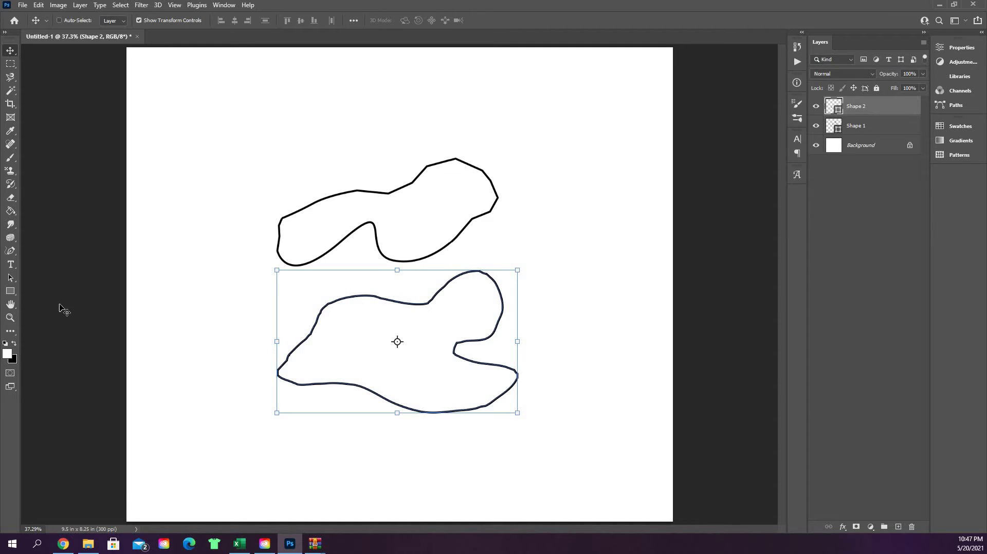
- Draw a closed curved outline about 1122 × 386 px above the other two shapes with the Curvature Pen tool
left_click(11, 251)
right_click(11, 252)
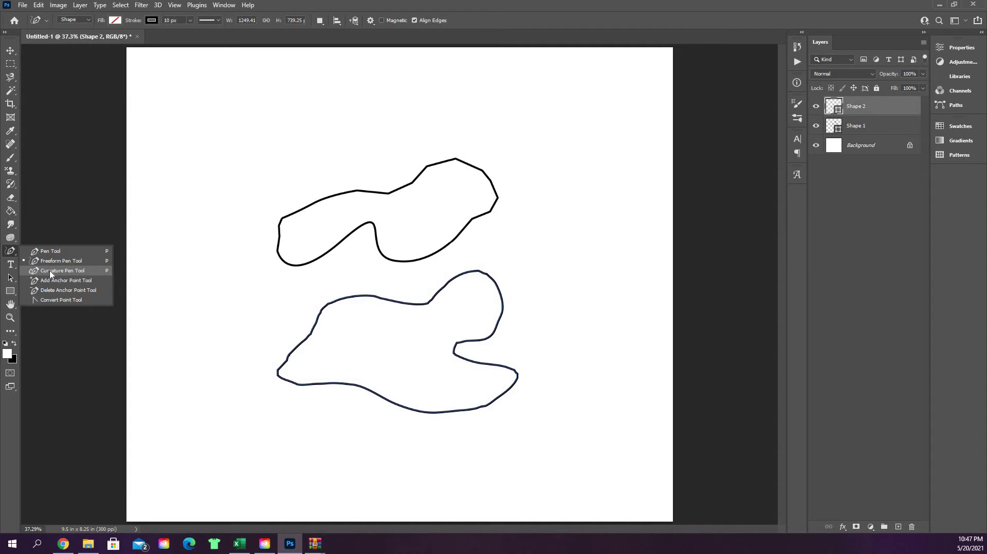
left_click(62, 271)
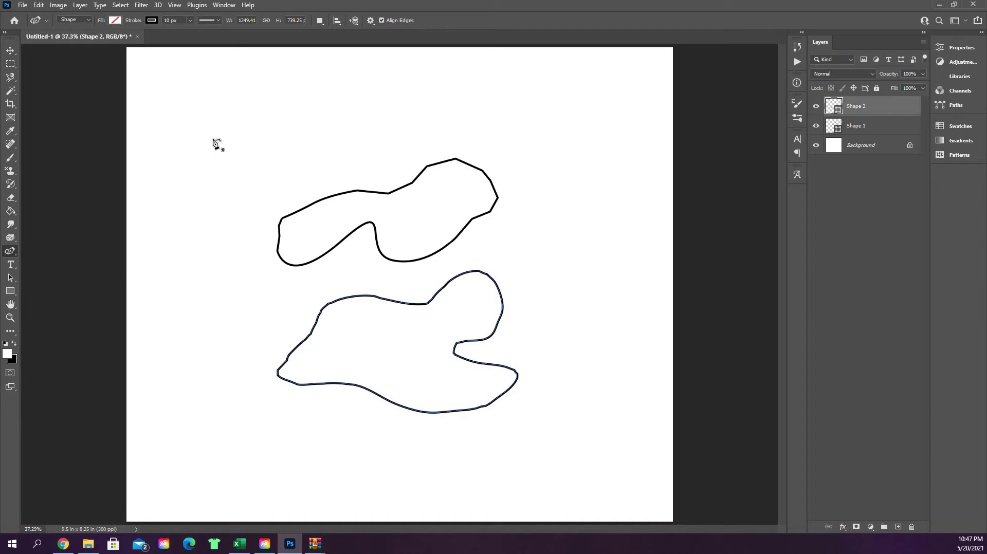
left_click(238, 111)
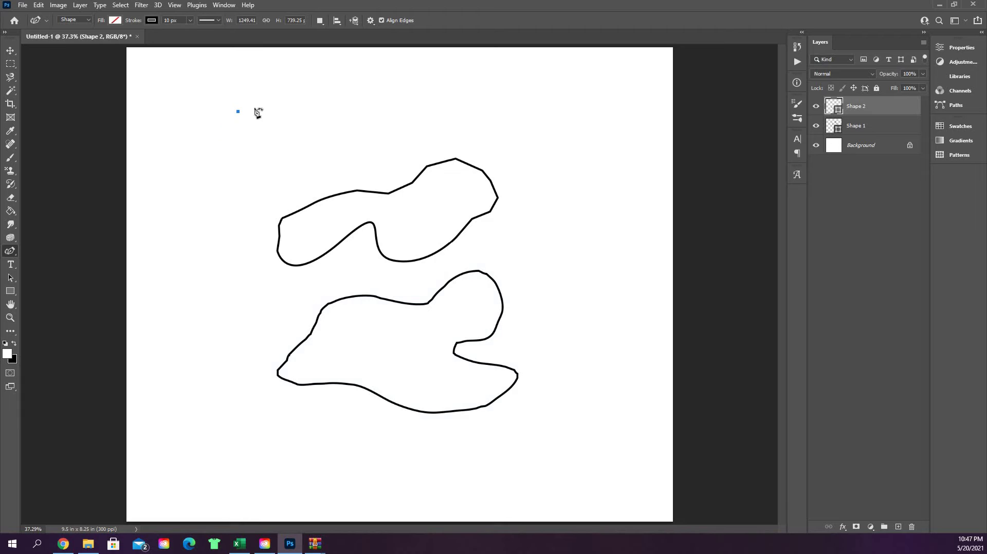
left_click(347, 87)
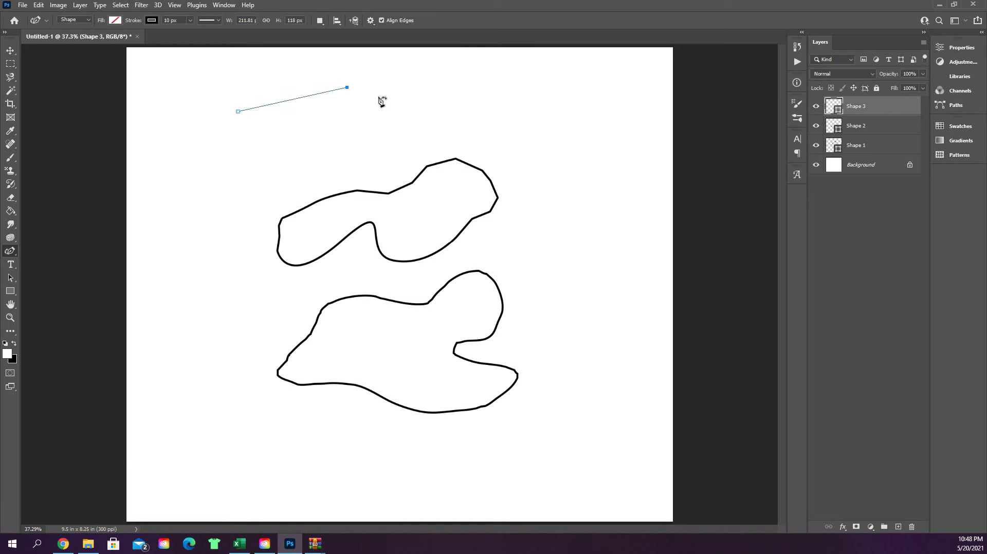
left_click(382, 98)
left_click(420, 114)
left_click(401, 138)
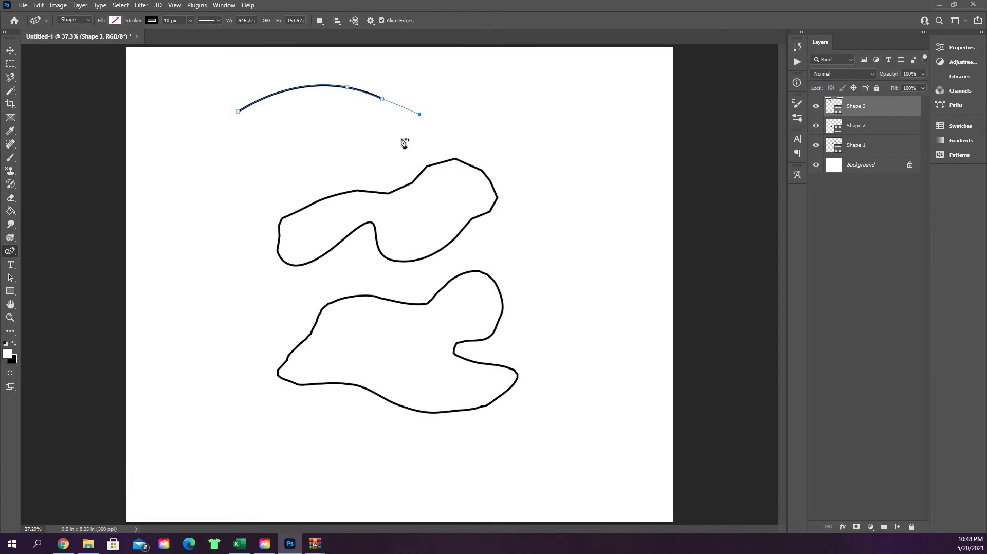
left_click(352, 155)
left_click(314, 156)
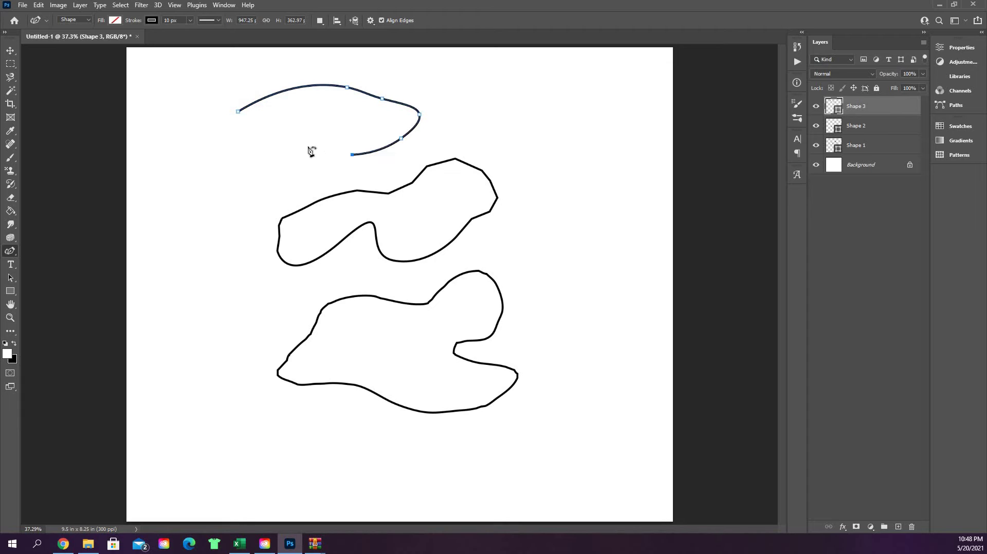
left_click(303, 137)
left_click(279, 132)
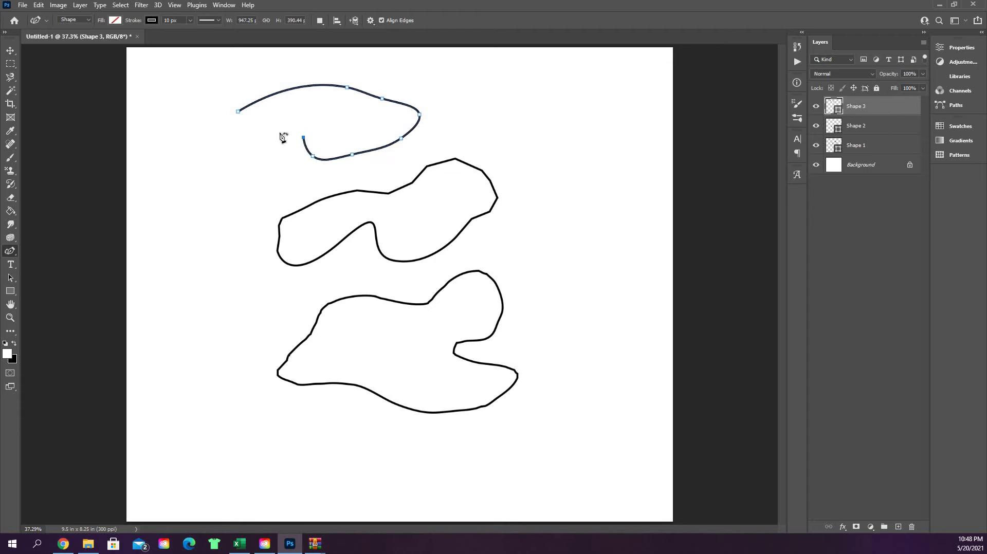
left_click(247, 140)
left_click(208, 148)
left_click(210, 122)
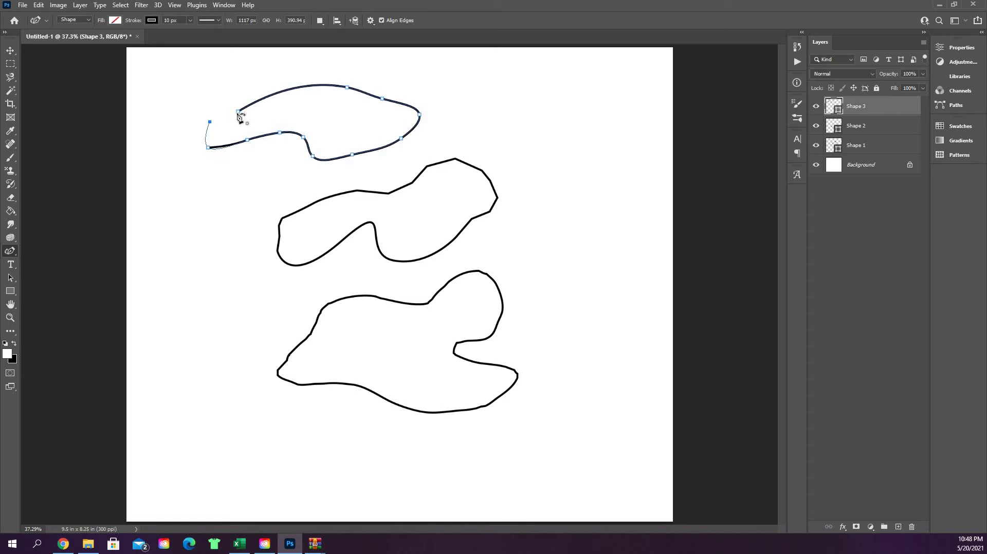
left_click(238, 111)
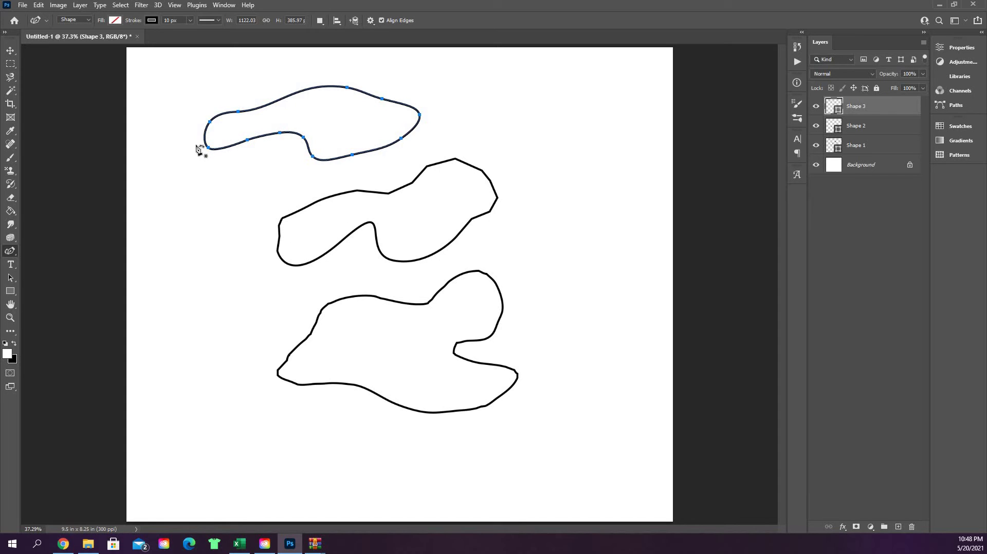
left_click(237, 111)
- Add anchor points along the lower edge and right end of the top shape and pull them to reshape its outline
right_click(17, 259)
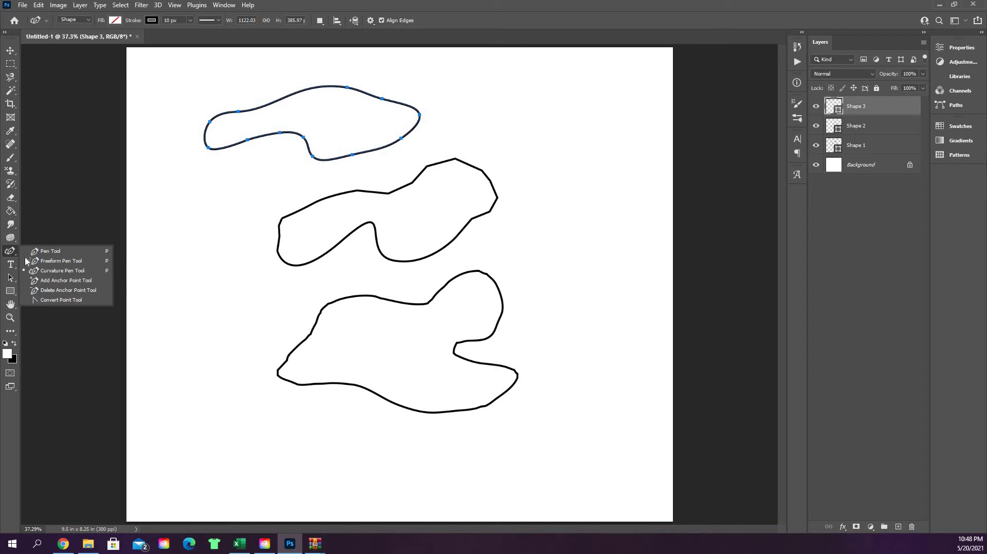
left_click(59, 281)
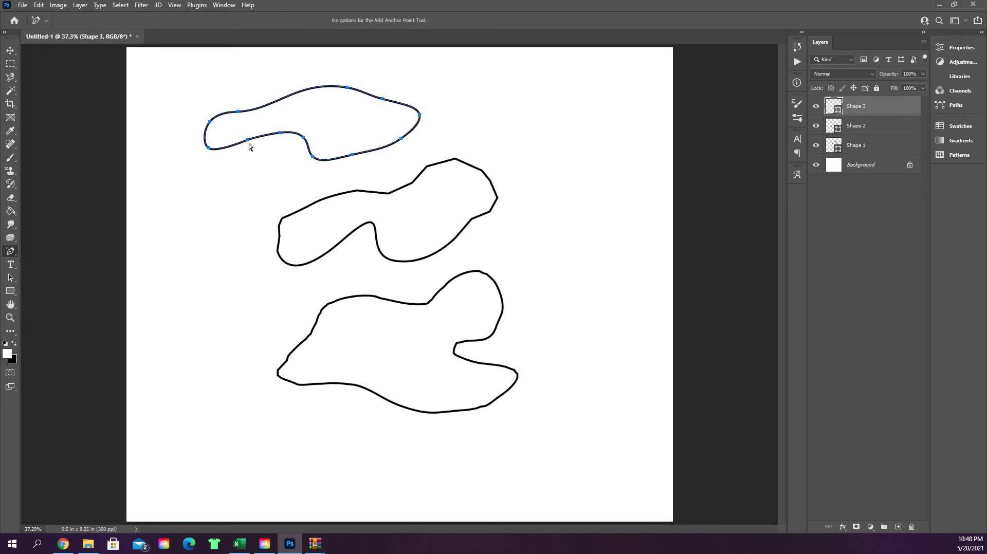
left_click(273, 152)
mouse_move(263, 139)
left_mouse_down()
mouse_move(267, 161)
mouse_move(301, 152)
left_mouse_up()
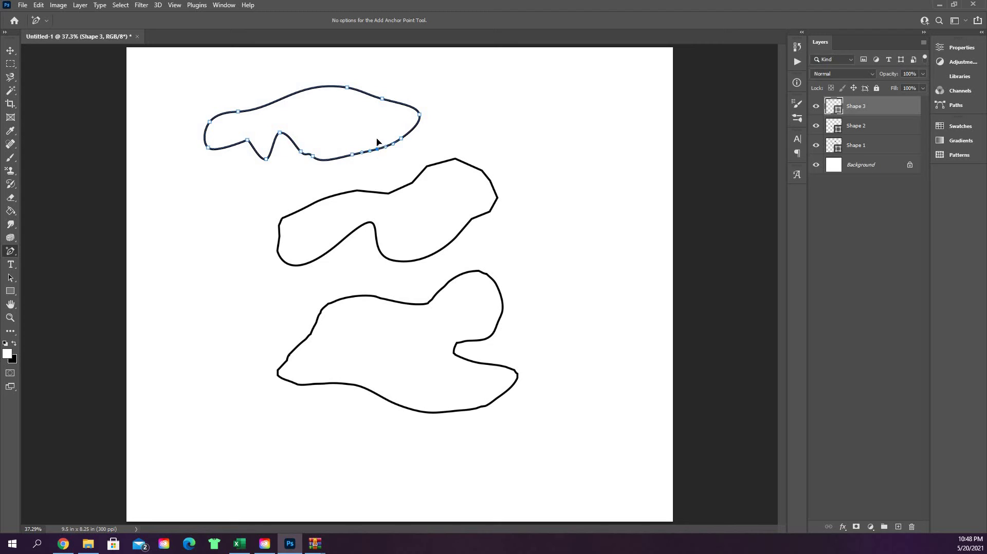
left_click_drag(377, 149, 377, 137)
left_click(419, 130)
left_click(411, 108)
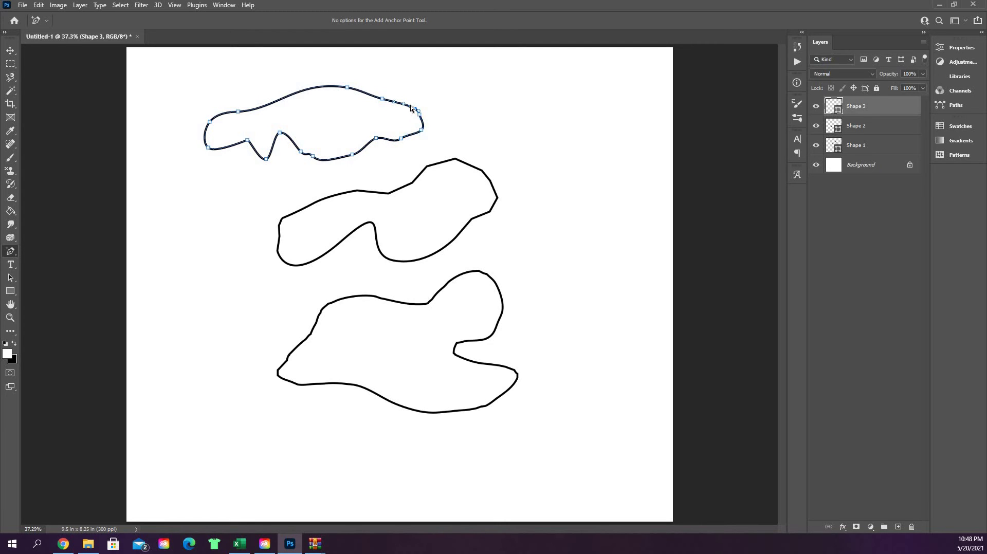
left_click_drag(416, 96, 414, 94)
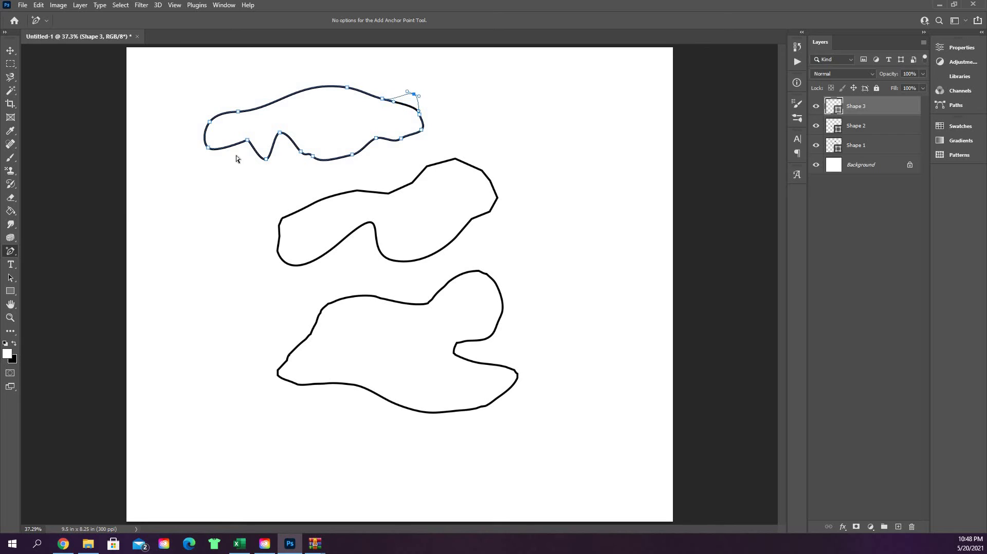
- Remove two anchor points from the upper edge of the top shape with the Delete Anchor Point tool
right_click(11, 251)
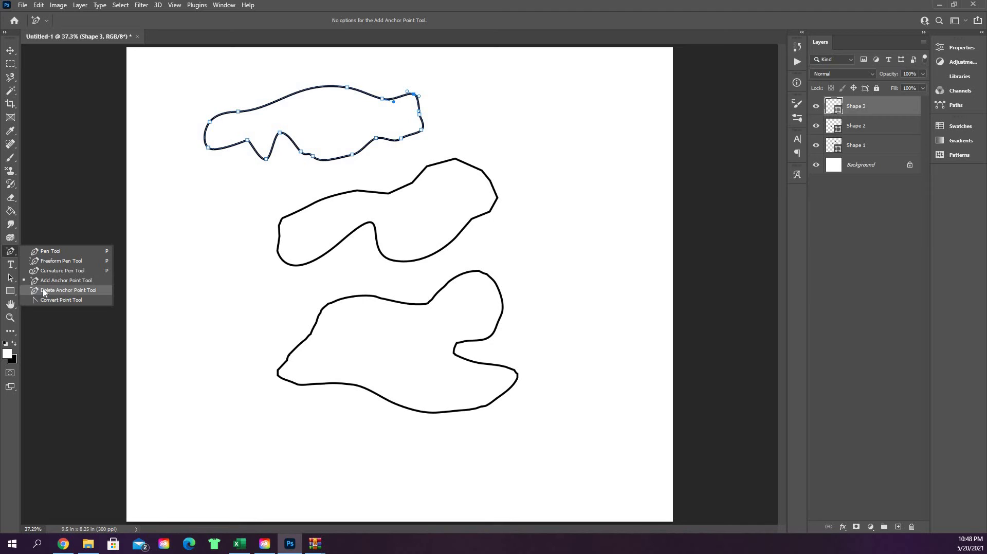
left_click(382, 98)
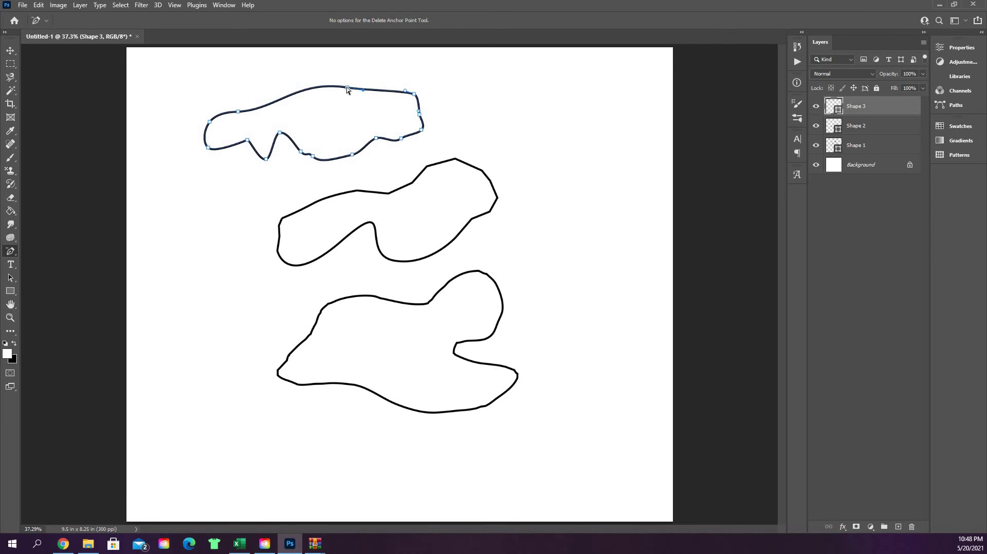
left_click(347, 88)
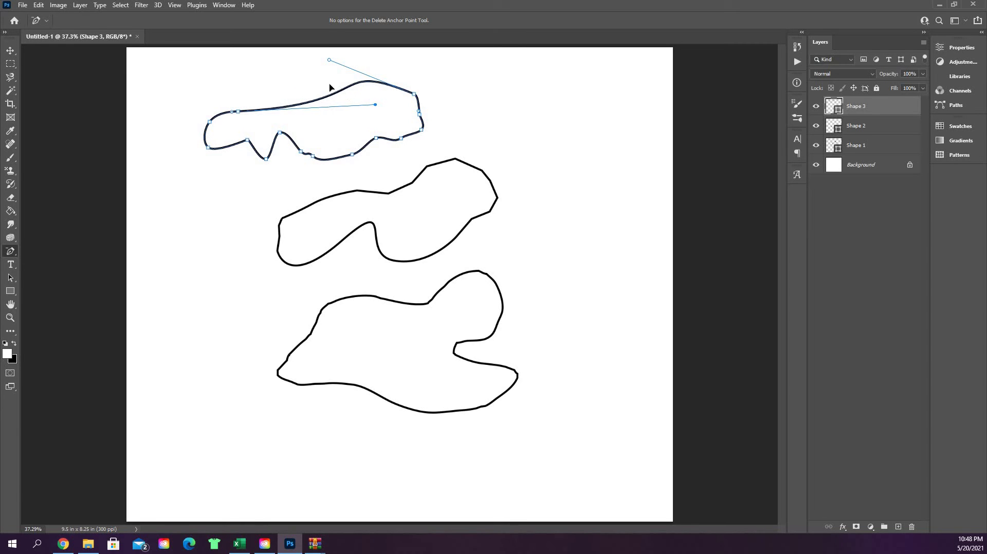
- Adjust the direction handles of the top shape's upper edge to flatten it into one long shallow curve
left_click_drag(330, 88, 344, 107)
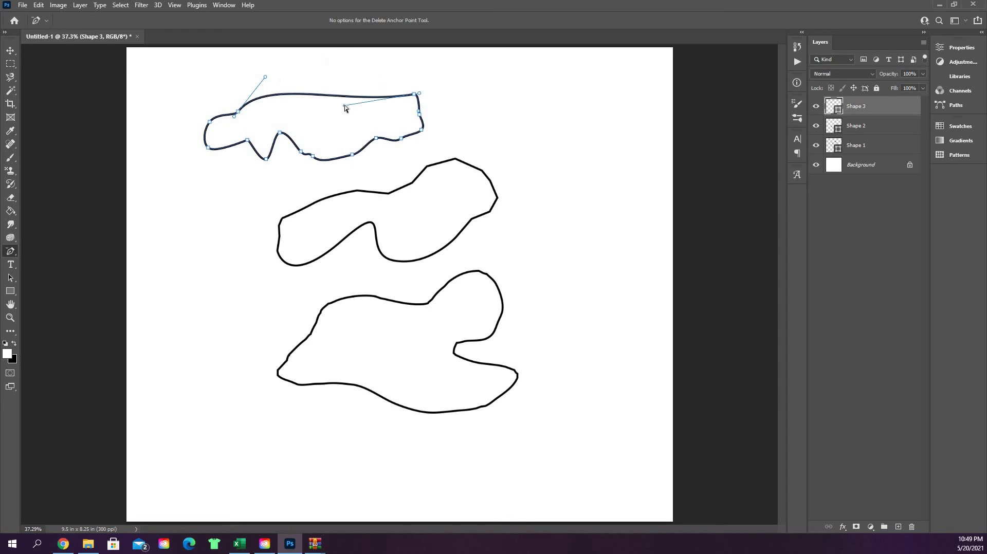
left_click_drag(439, 109, 368, 97)
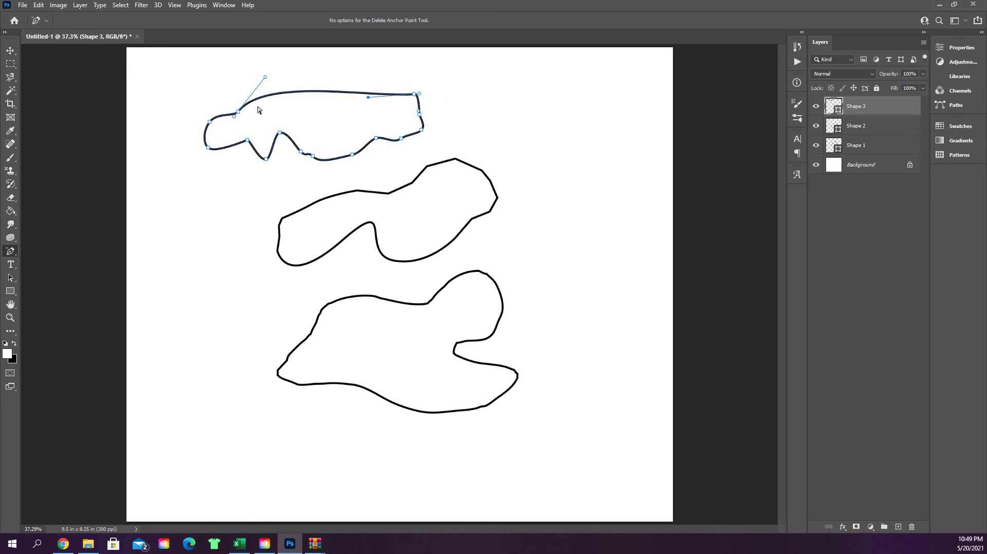
- Delete three anchor points from the top shape's lower edge and pull the remaining curve's handles to make it bulge downward
left_click(267, 159)
left_click(312, 156)
left_click(301, 152)
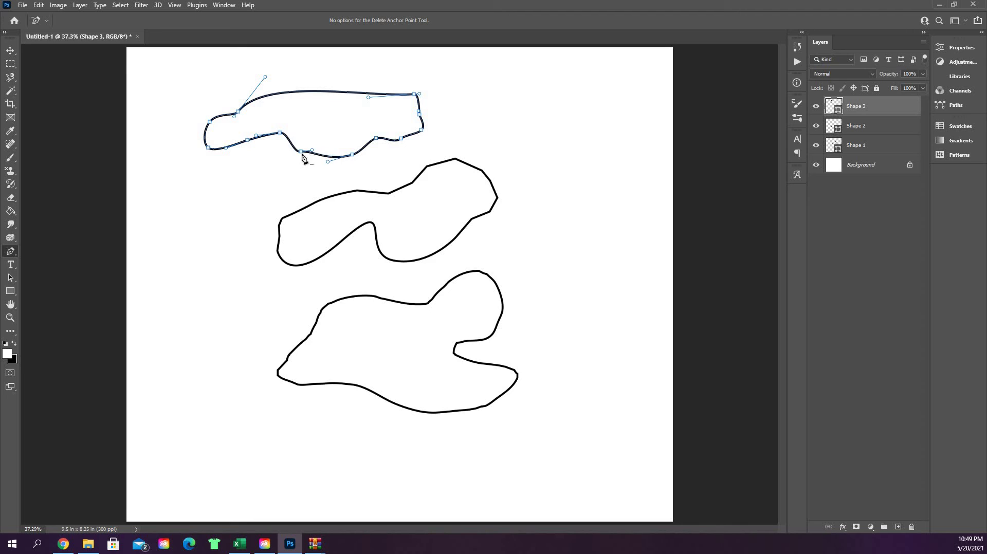
left_click(297, 157)
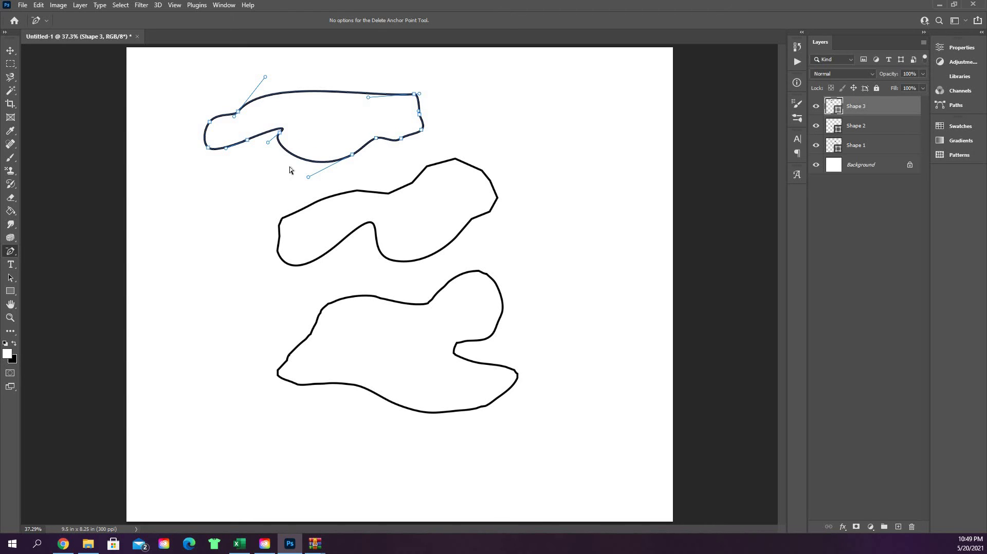
left_click_drag(291, 162, 335, 171)
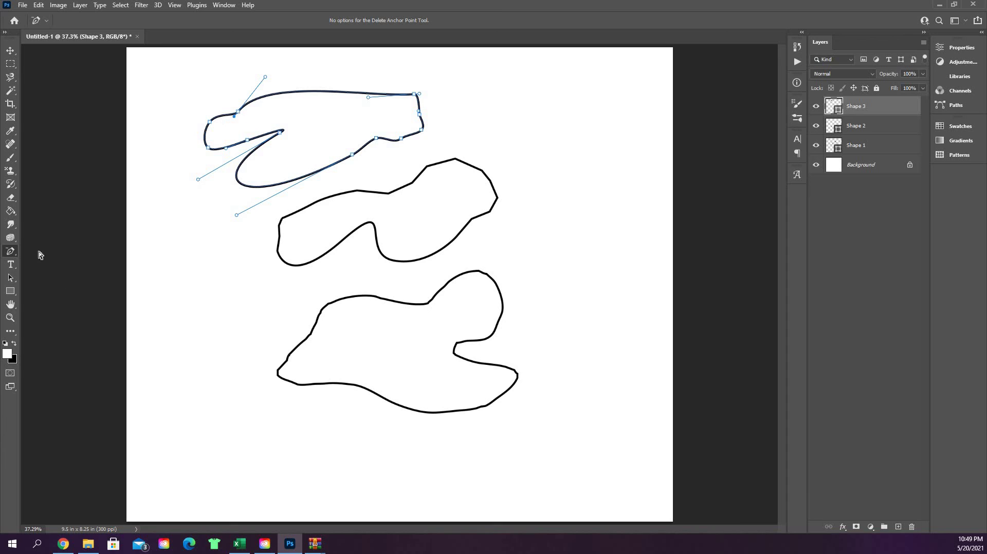
- Convert smooth anchor points on the top shape's upper edge, lower edge and right end to corner points with the Convert Point tool
right_click(10, 253)
left_click(35, 299)
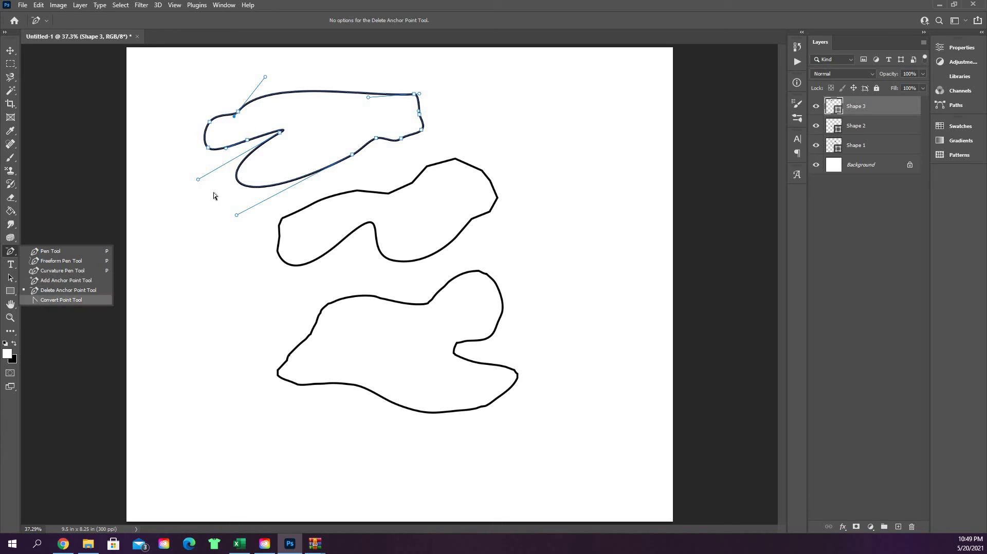
left_click(280, 133)
left_click(248, 141)
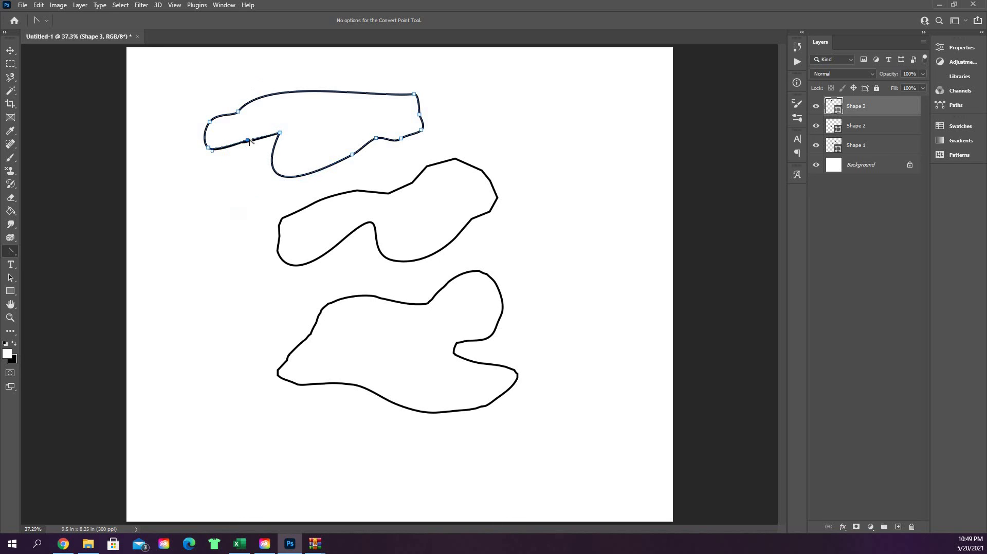
left_click(239, 114)
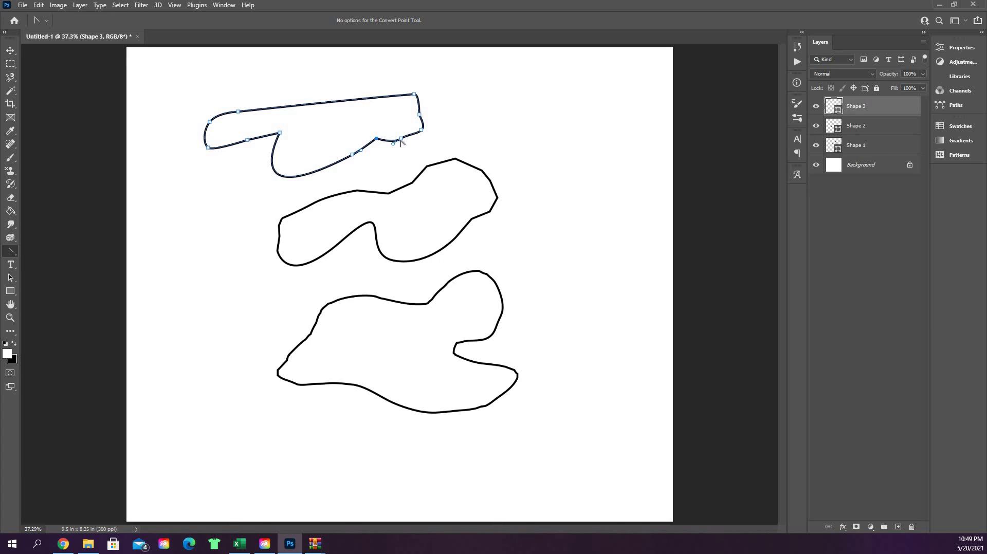
left_click(402, 138)
left_click(421, 131)
left_click(420, 115)
left_click(415, 95)
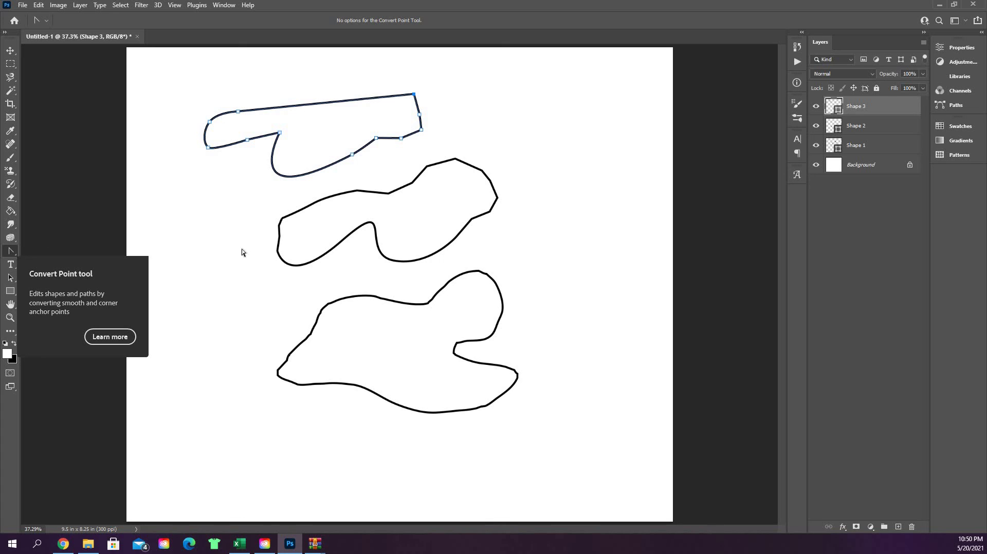
right_click(12, 254)
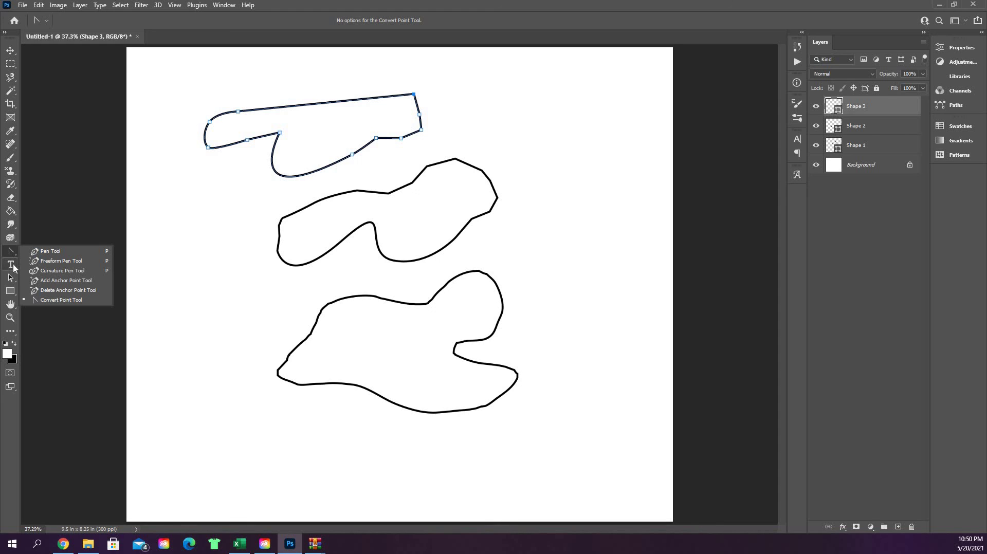
key("Escape")
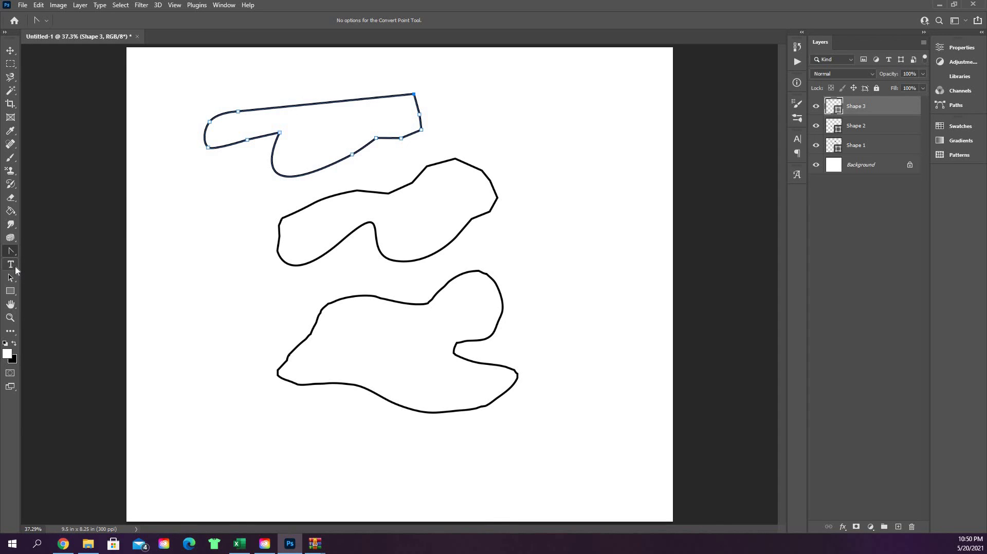